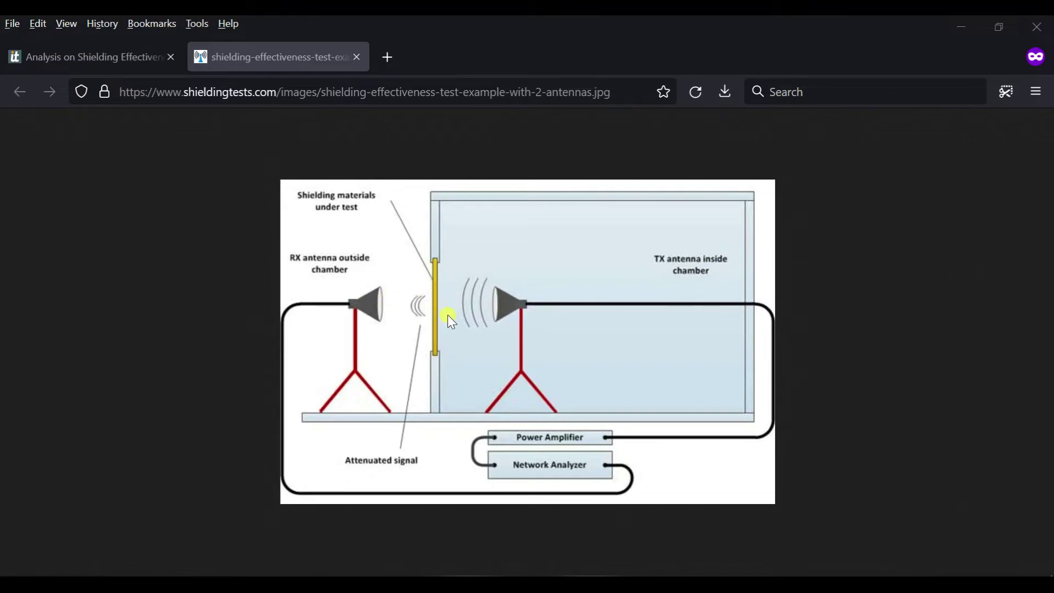
- View the 'Analysis on Shielding Effectiveness' article's SE = 10 log10(P1/P2) formula, then return to Whiteboard
click(70, 65)
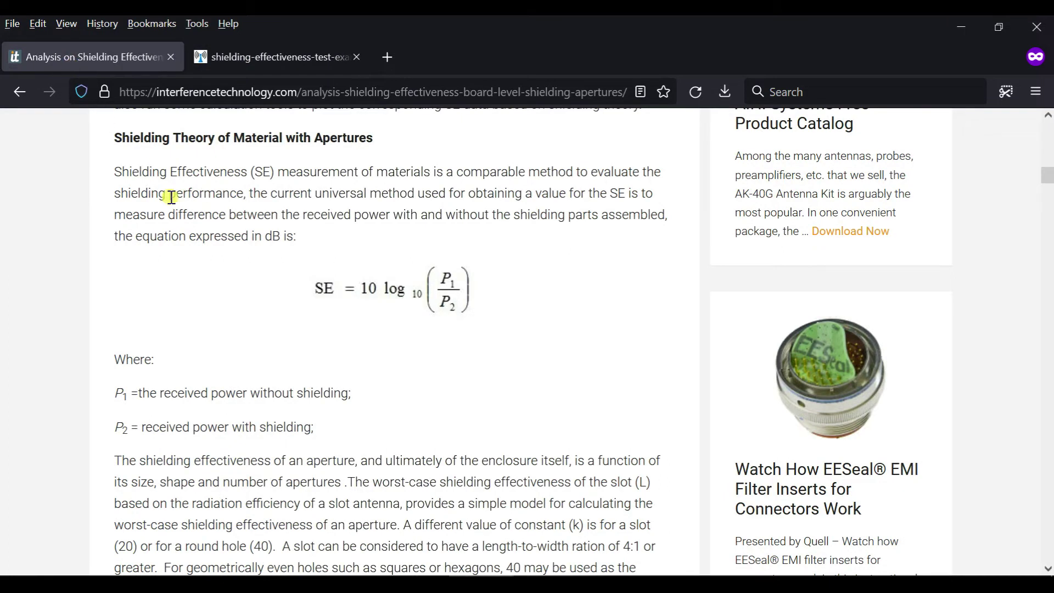
drag(123, 137, 232, 138)
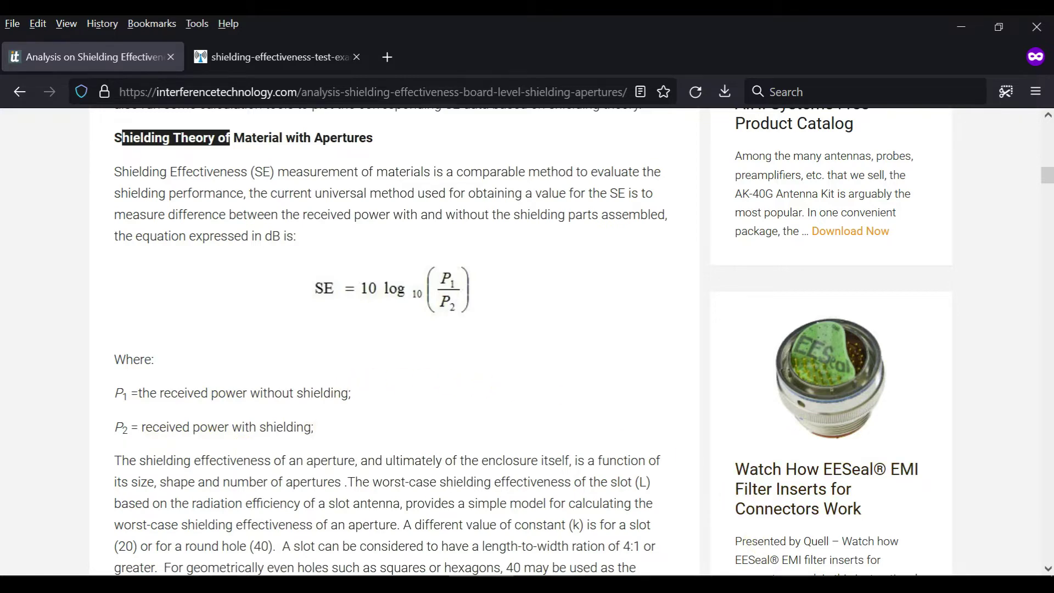
key(alt+Tab)
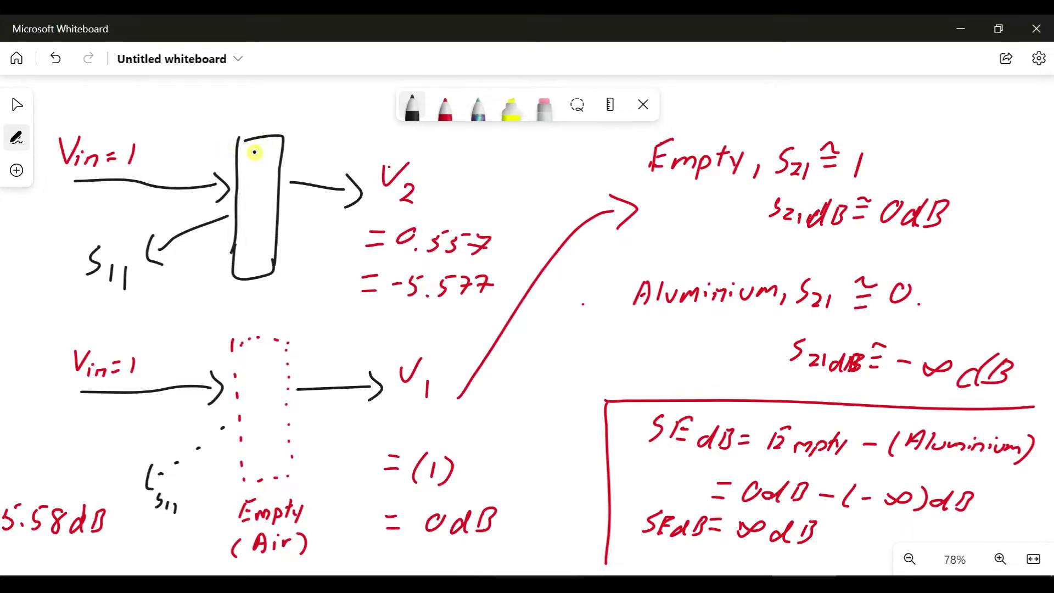
- Hatch the top shielding box with four diagonal black pen strokes
drag(235, 167, 259, 143)
drag(246, 192, 274, 154)
mouse_move(242, 226)
mouse_down()
mouse_move(275, 181)
mouse_move(264, 195)
mouse_up()
drag(247, 255, 270, 219)
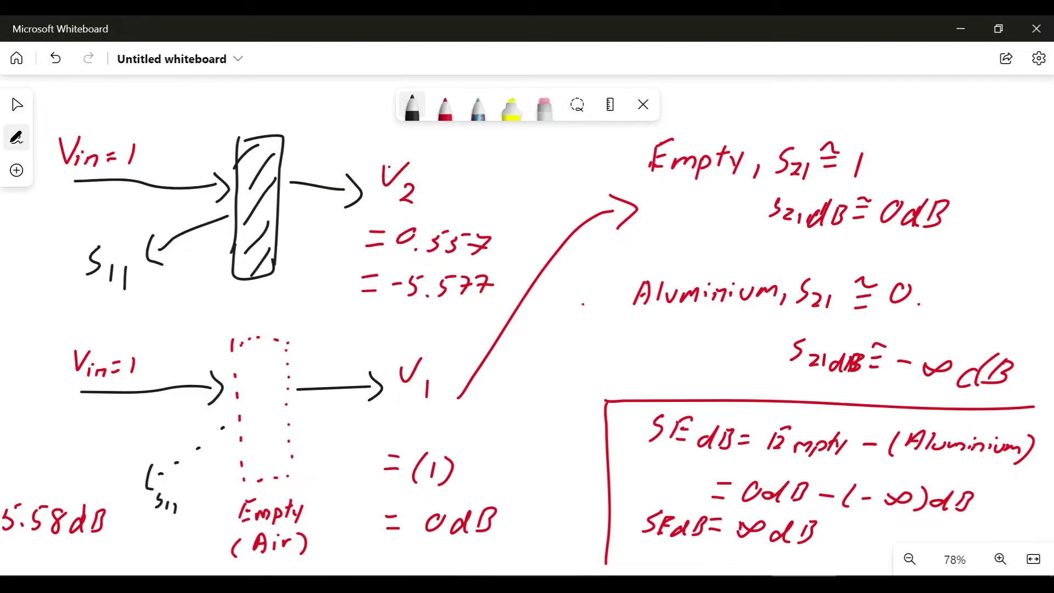
- Glance back at the shielding article, then undo the last pen stroke
key(alt+Tab)
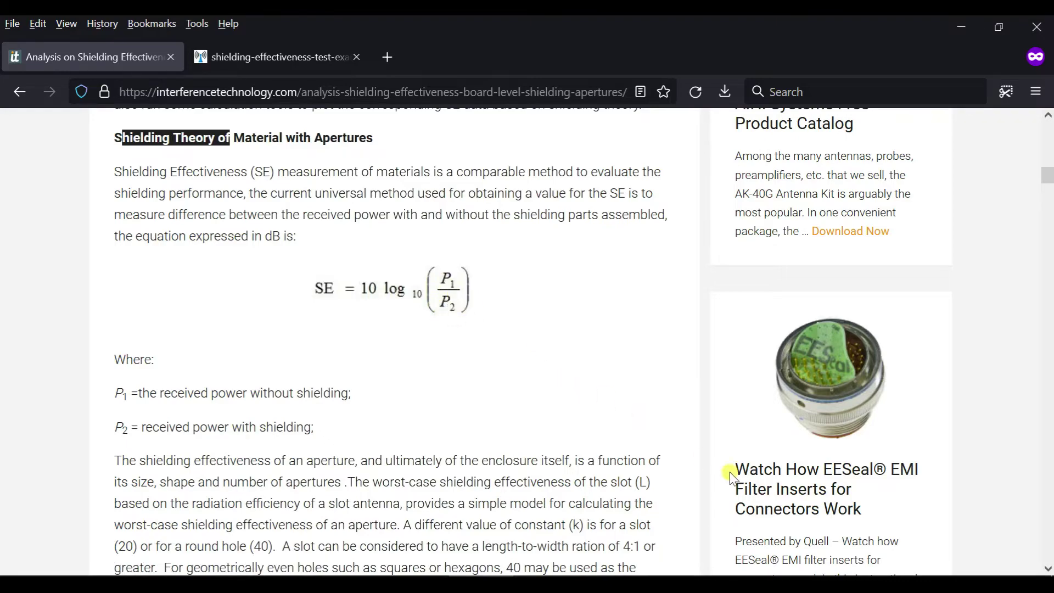
key(alt+Tab)
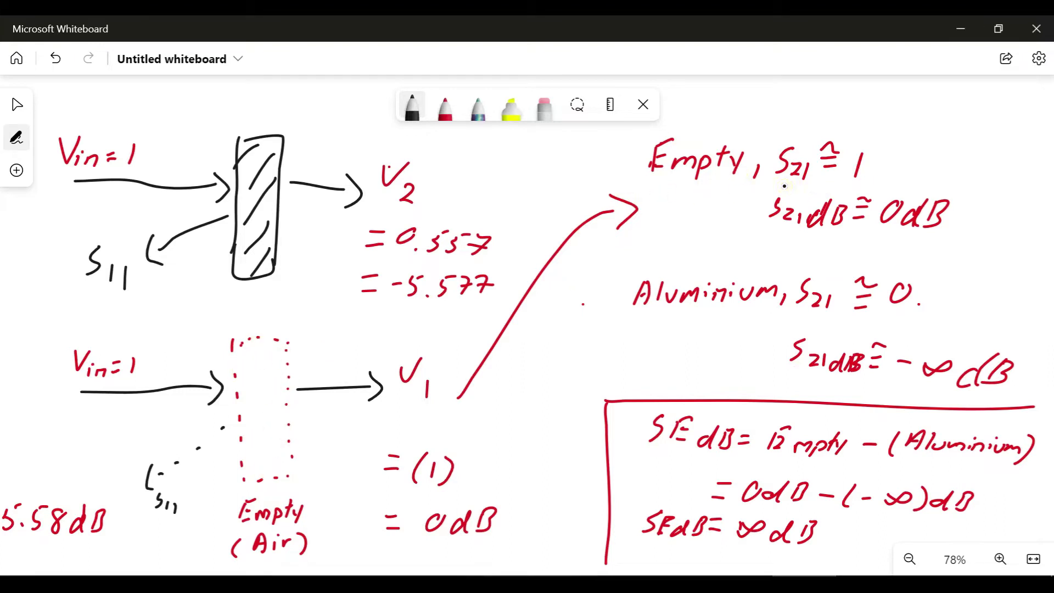
key(ctrl+z)
- Underline 0dB, Aluminium and Empty in the notes, checking the left-side diagrams along the way
drag(927, 239, 939, 238)
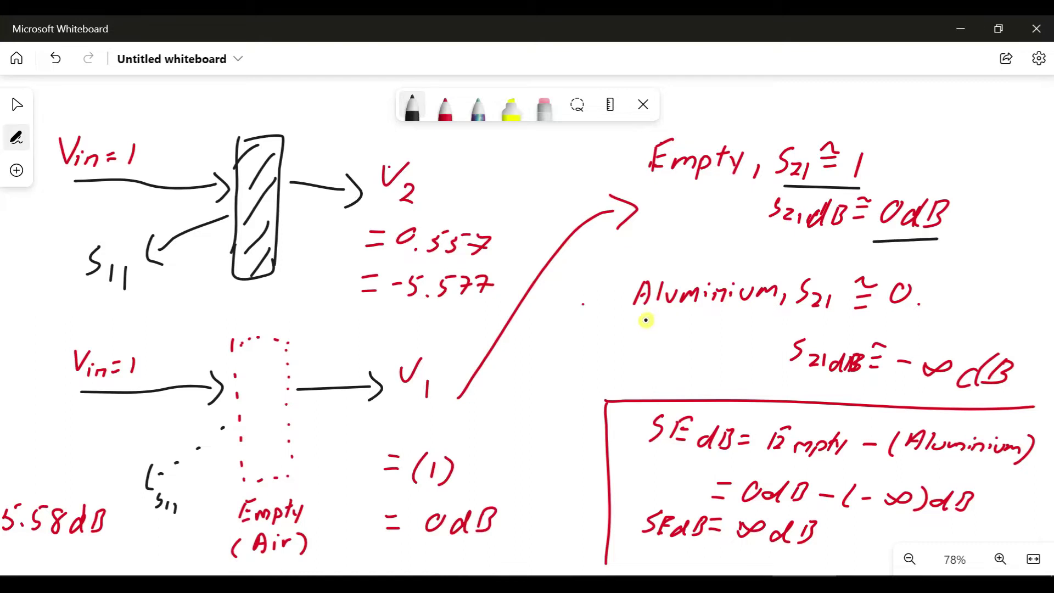
drag(762, 314, 768, 314)
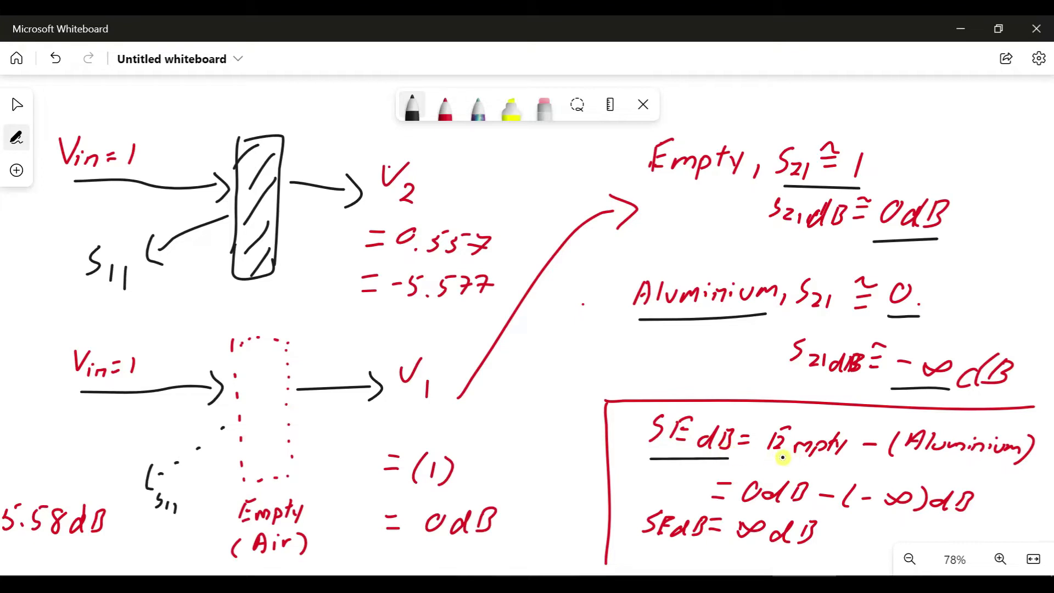
drag(830, 464, 837, 464)
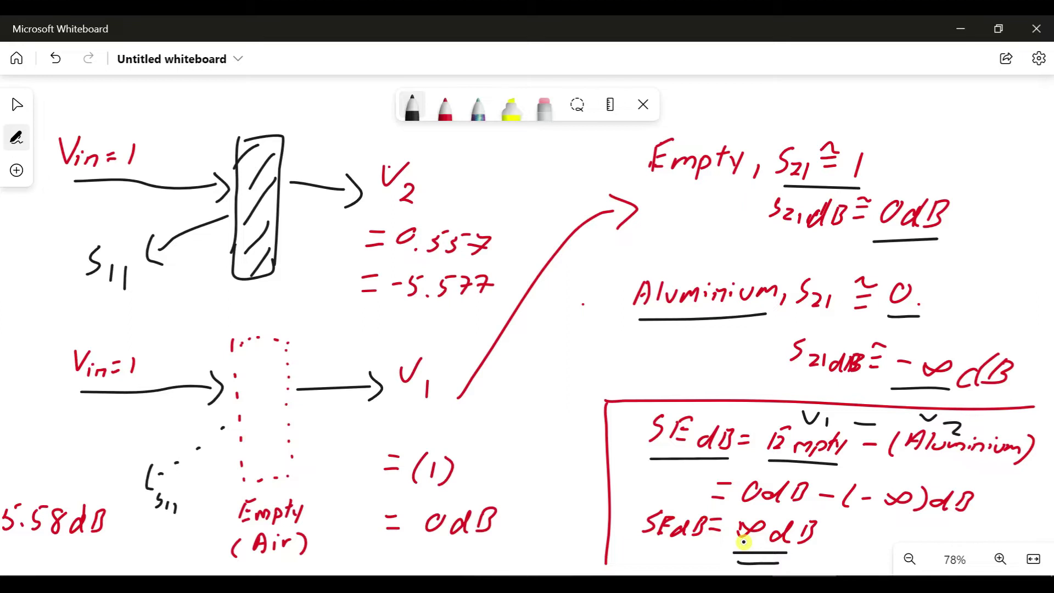
right_drag(520, 429, 779, 409)
right_drag(297, 370, 428, 367)
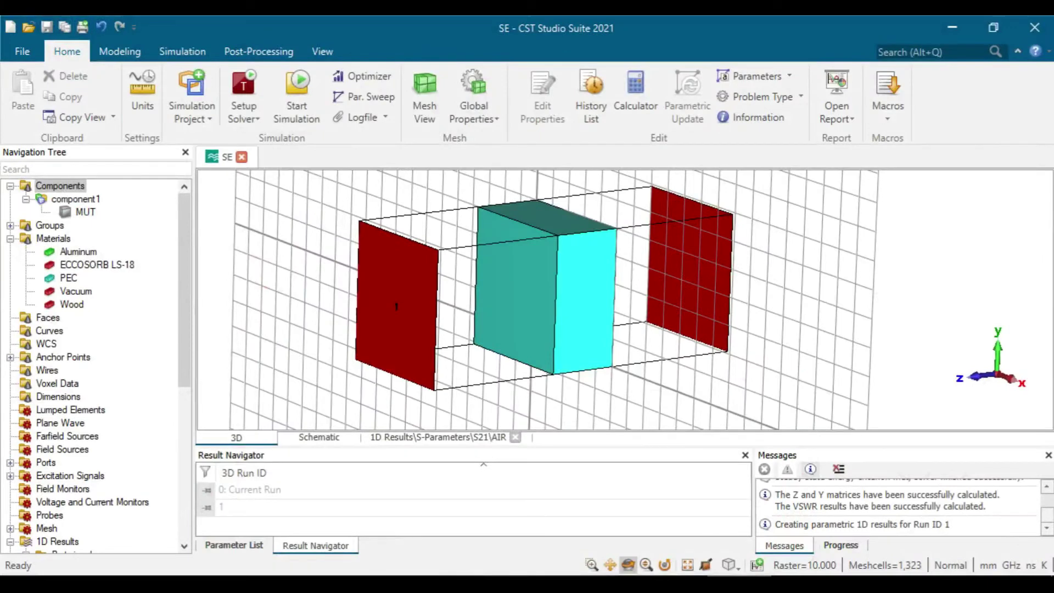
- Inspect the MUT model and its components, then open the S21 plot under 1D Results > S-Parameters
drag(365, 315, 340, 305)
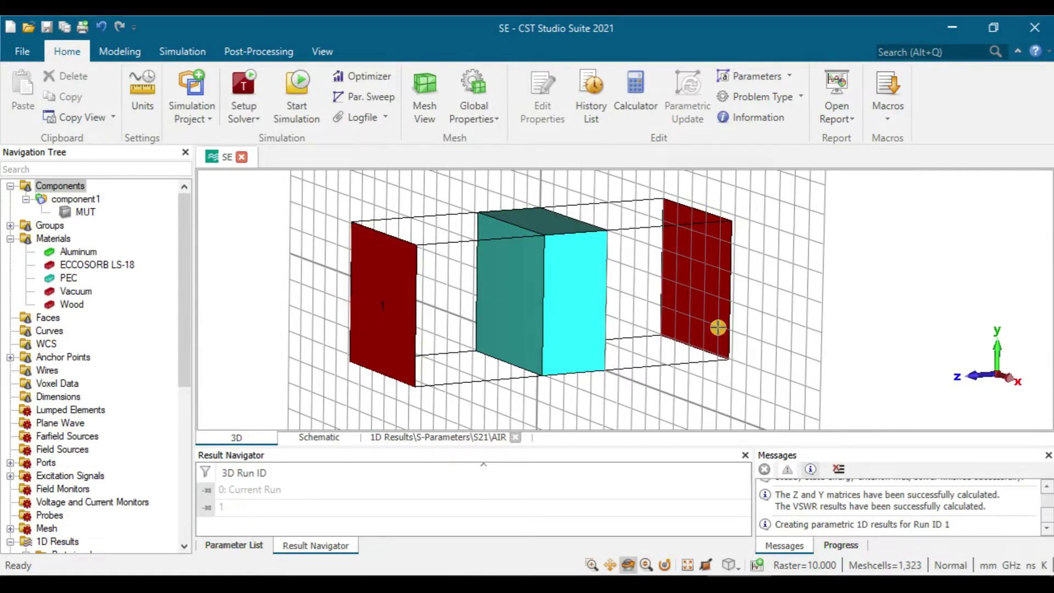
drag(445, 262, 257, 280)
key(space)
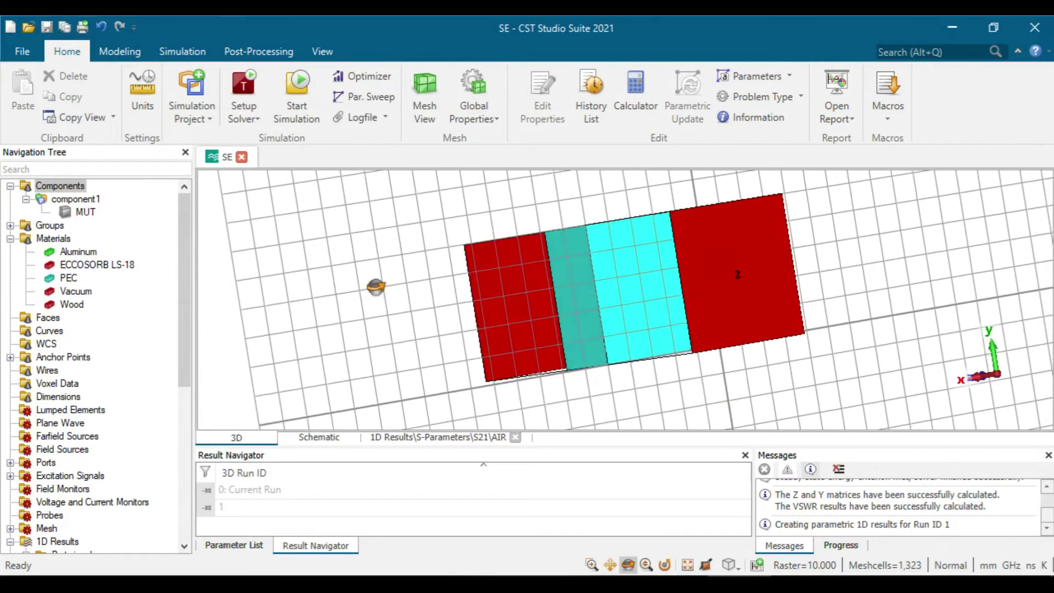
click(86, 212)
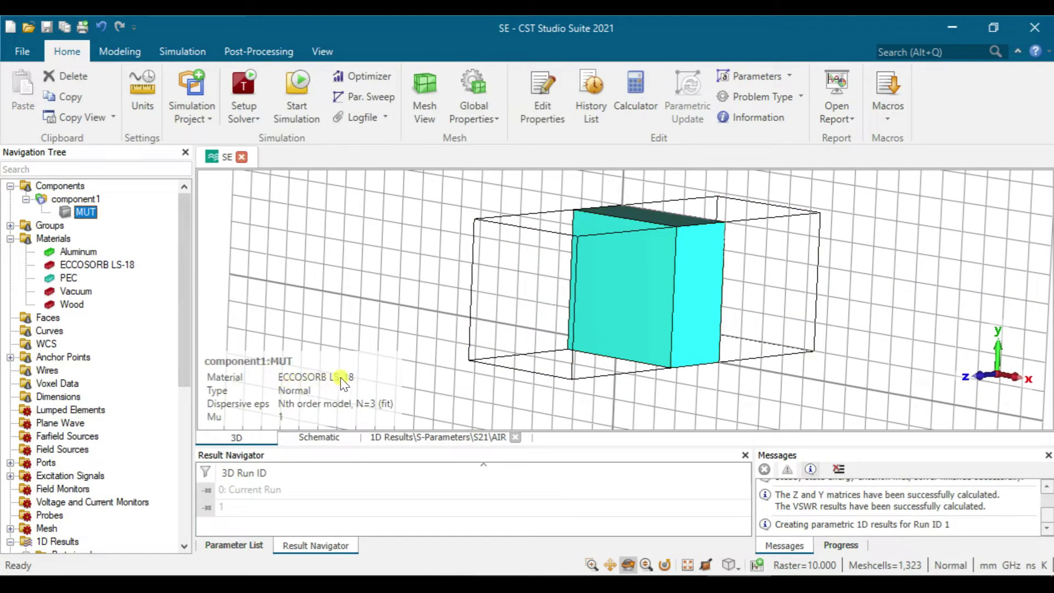
click(60, 186)
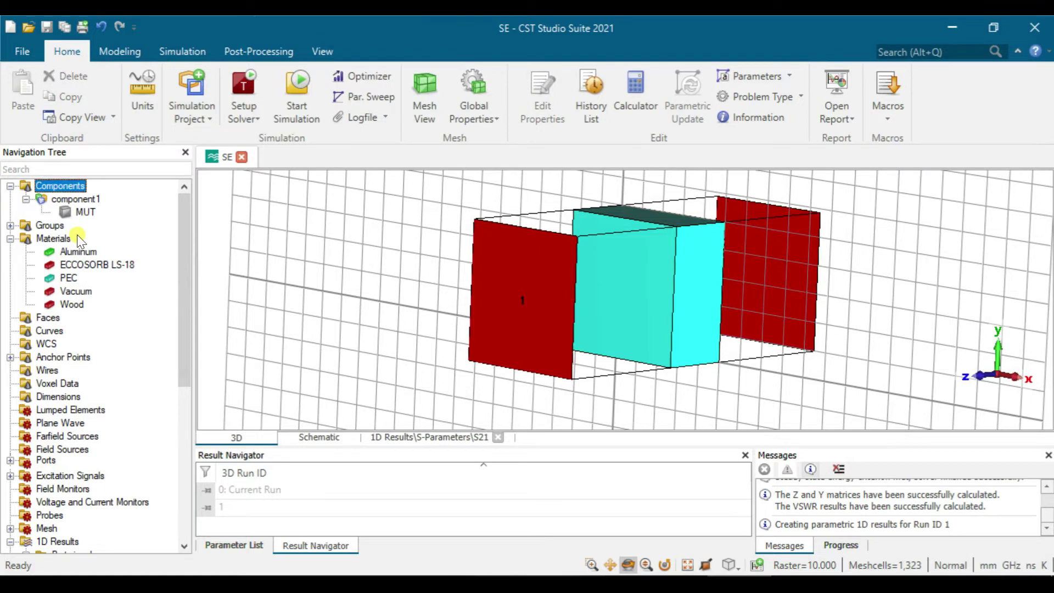
scroll(79, 240, down, 5)
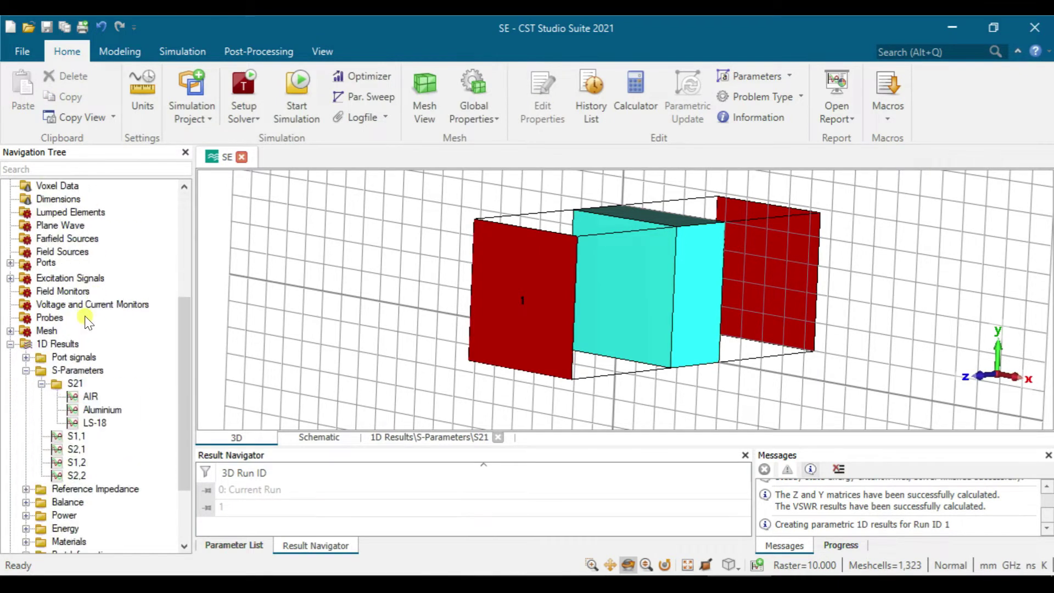
click(75, 383)
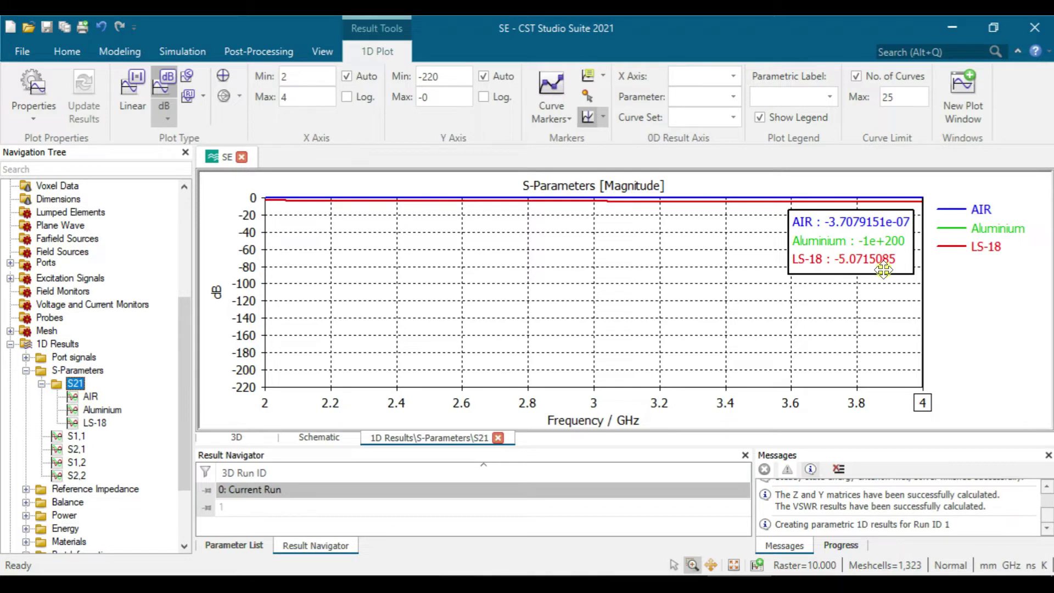
- Show the S21 curves on a linear scale and bring the whiteboard's S21 dB notes into view
click(134, 88)
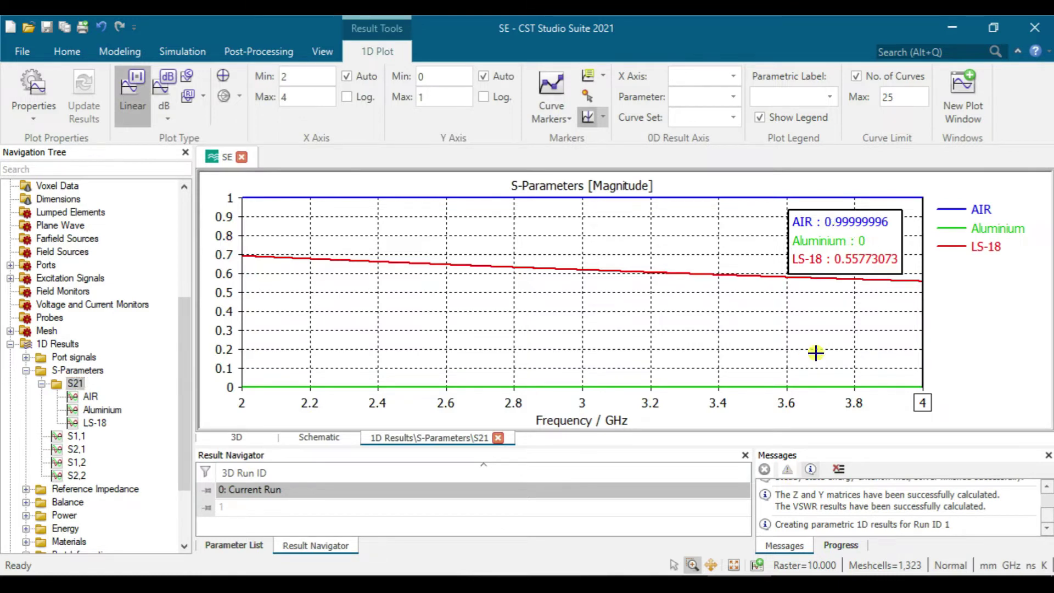
key(alt+Tab)
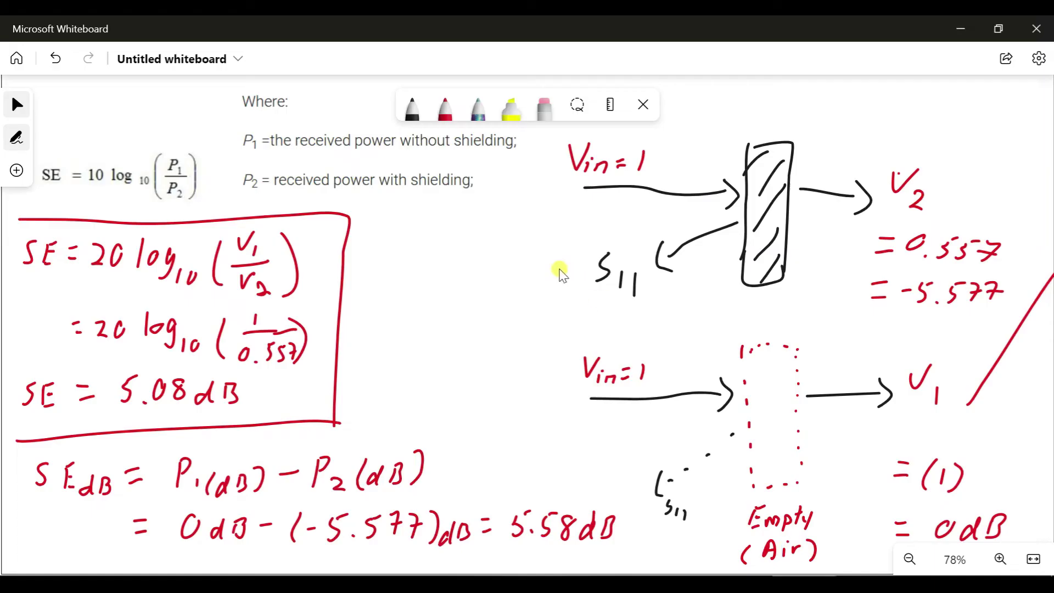
right_drag(516, 255, 126, 240)
right_drag(687, 305, 502, 278)
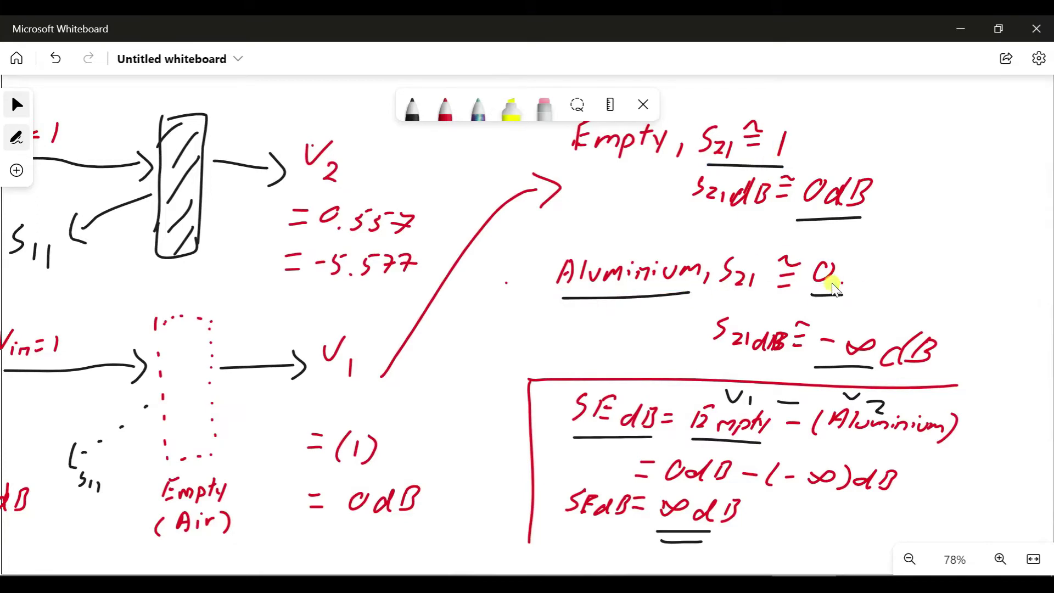
- Recheck the CST S21 plot, then center the boxed SE calculation on the whiteboard
key(alt+Tab)
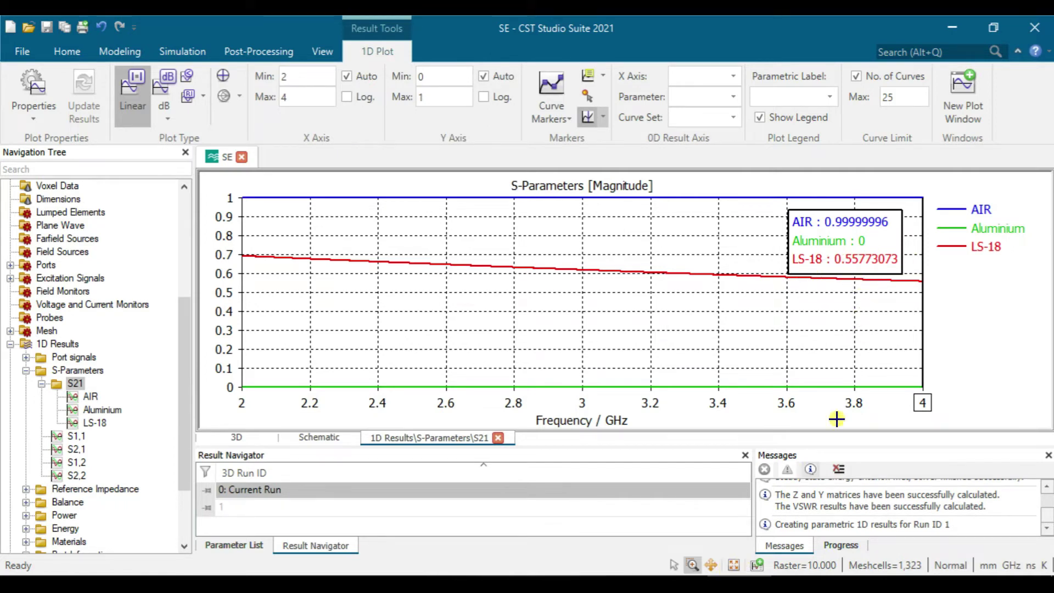
key(alt+Tab)
drag(478, 344, 772, 302)
mouse_move(344, 320)
mouse_down()
mouse_move(496, 325)
mouse_move(487, 321)
mouse_up()
drag(954, 248, 1035, 267)
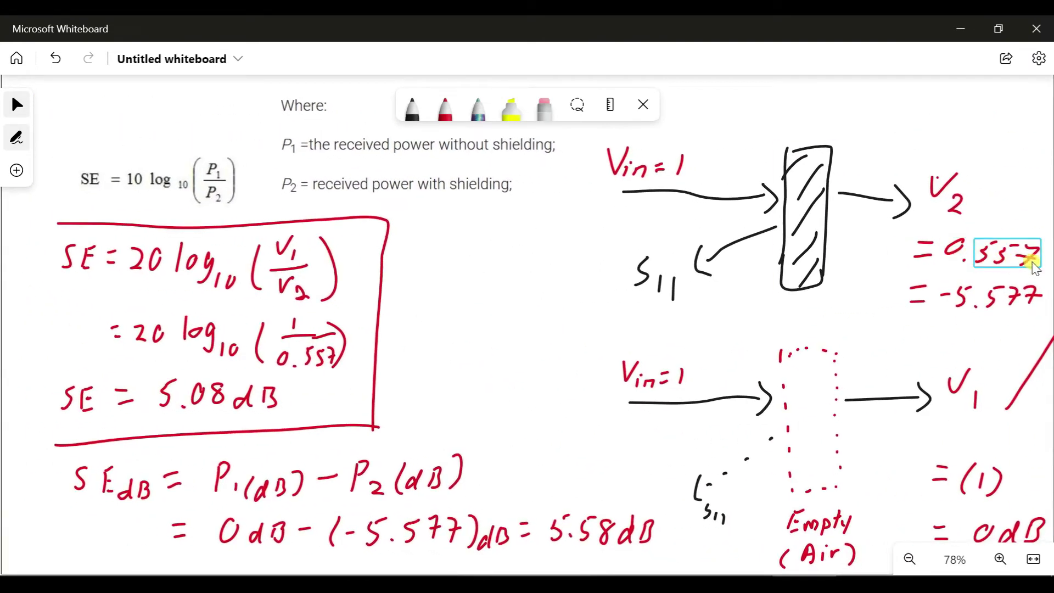
click(194, 208)
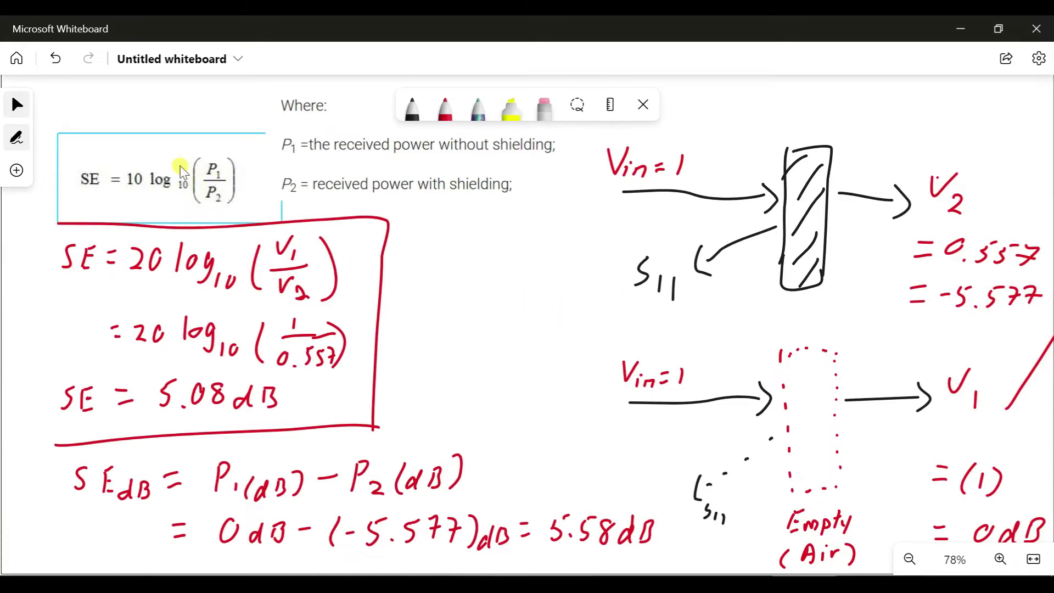
click(193, 219)
click(193, 280)
click(284, 254)
click(285, 252)
click(217, 195)
click(277, 264)
click(143, 260)
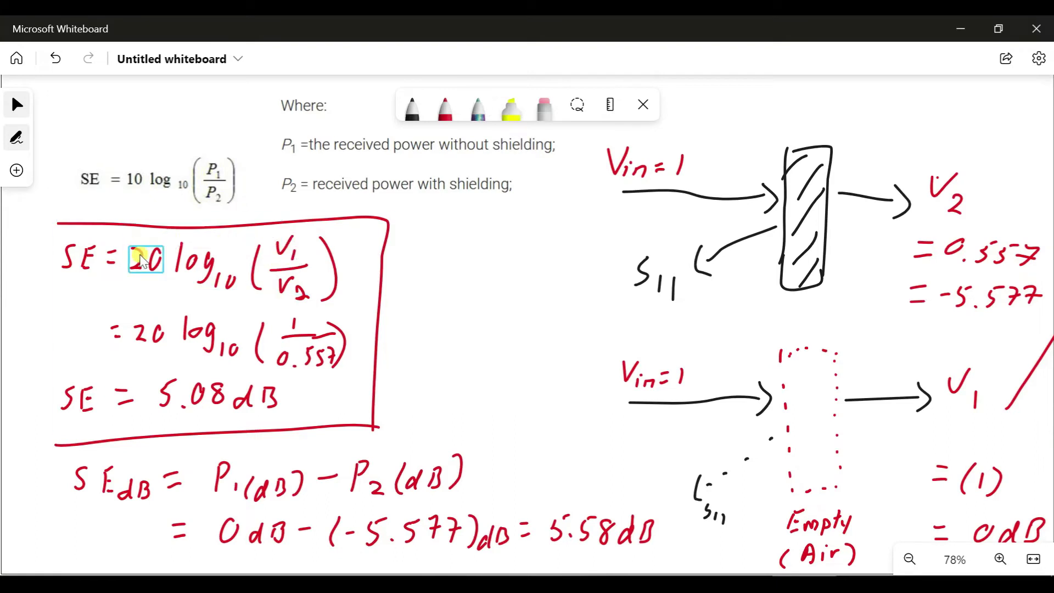
click(298, 327)
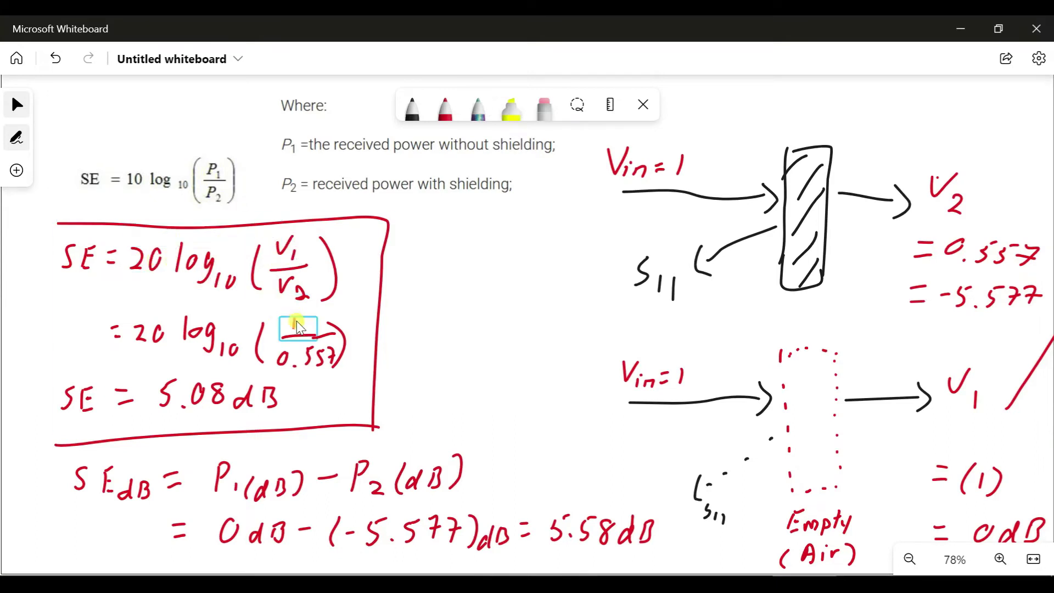
click(289, 241)
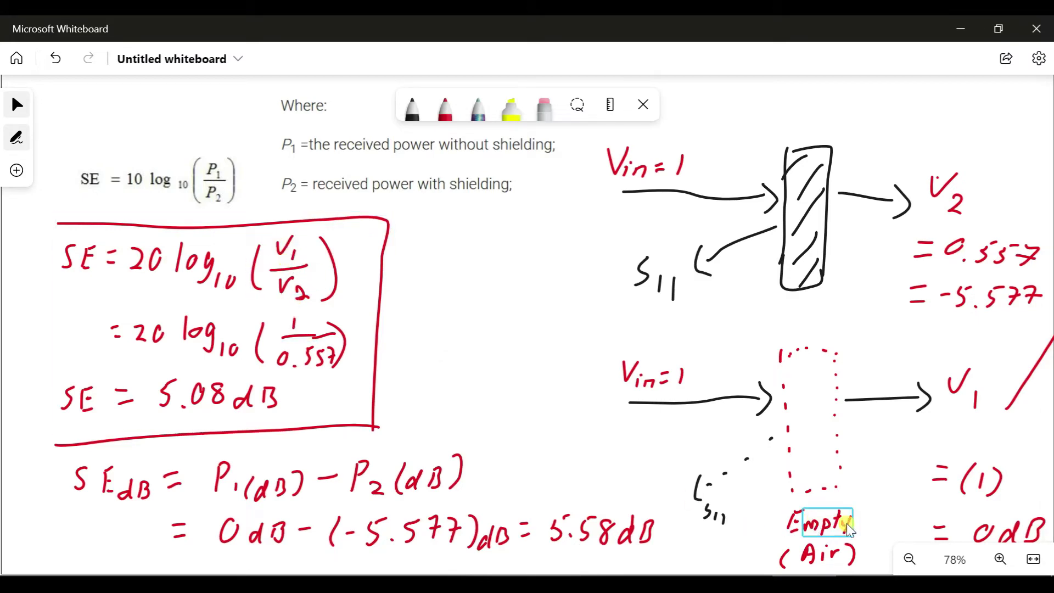
click(997, 473)
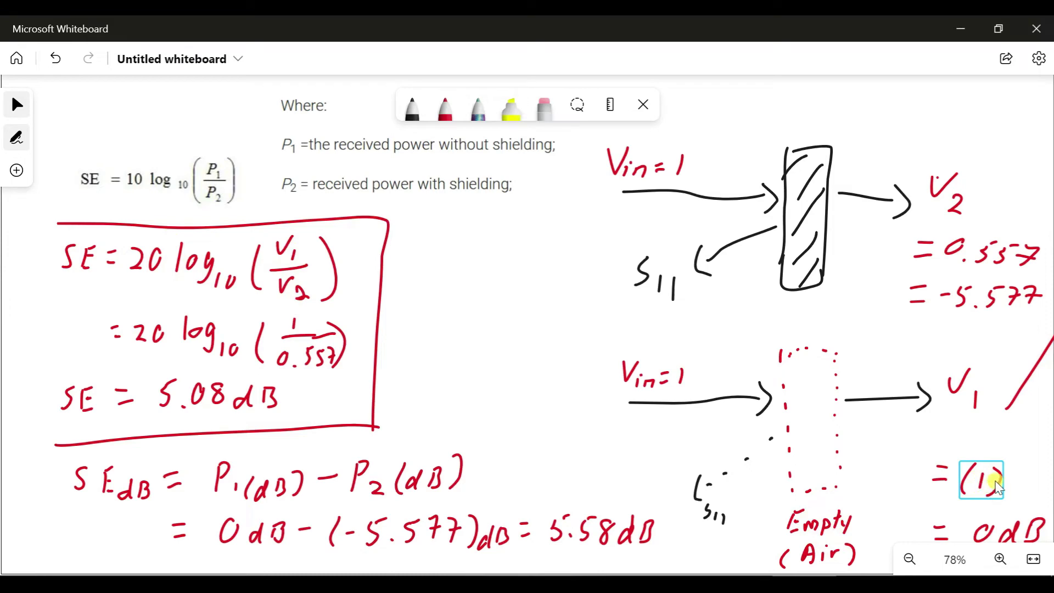
click(276, 246)
click(289, 309)
click(291, 286)
click(299, 361)
click(315, 365)
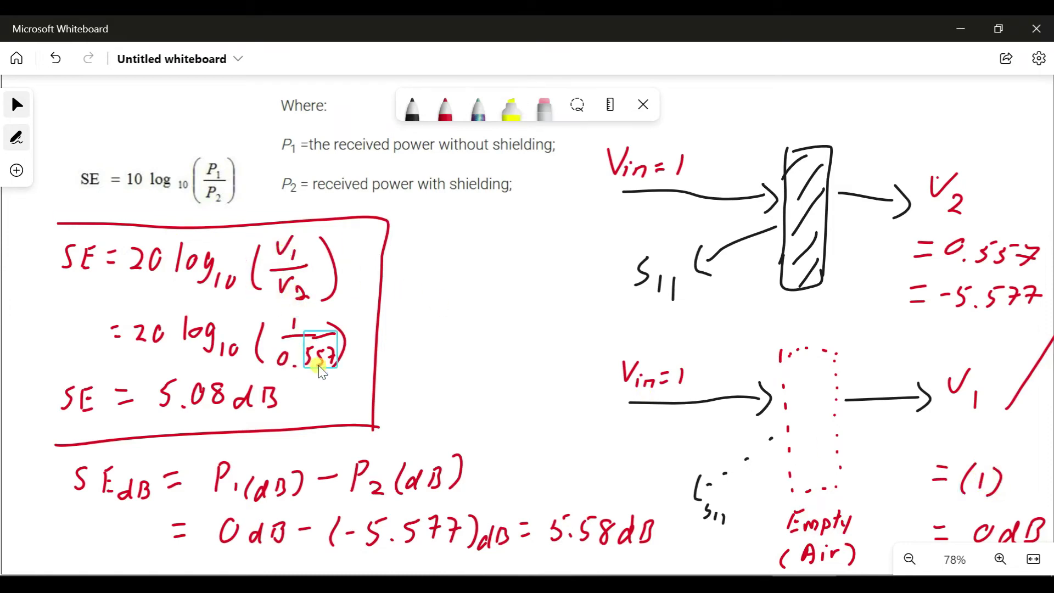
click(1012, 301)
click(961, 254)
click(980, 266)
click(300, 295)
click(323, 206)
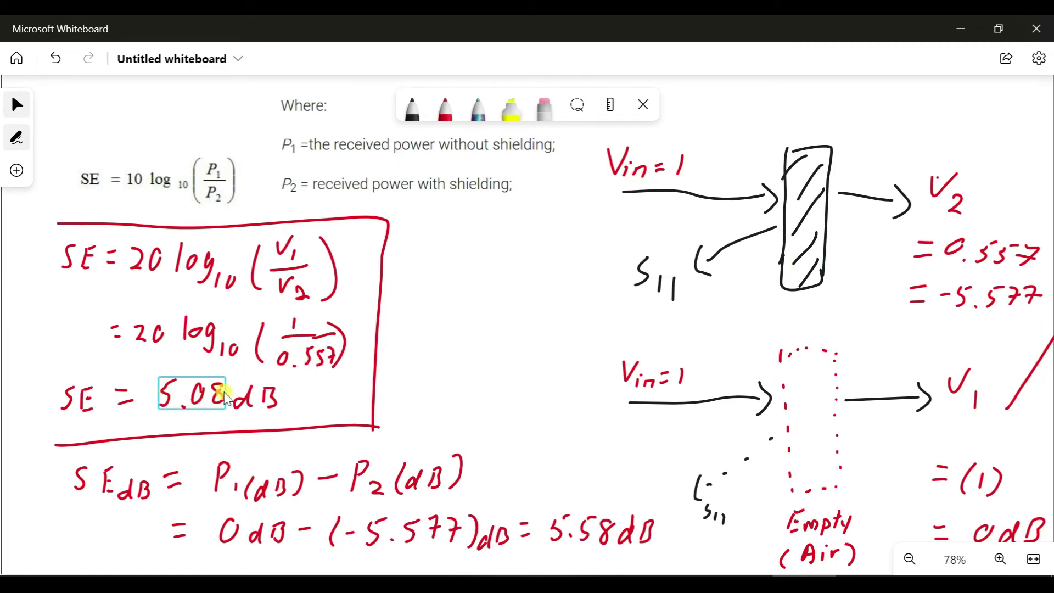
- Undo the accidental shift of the red boxed calculation
key(ctrl+z)
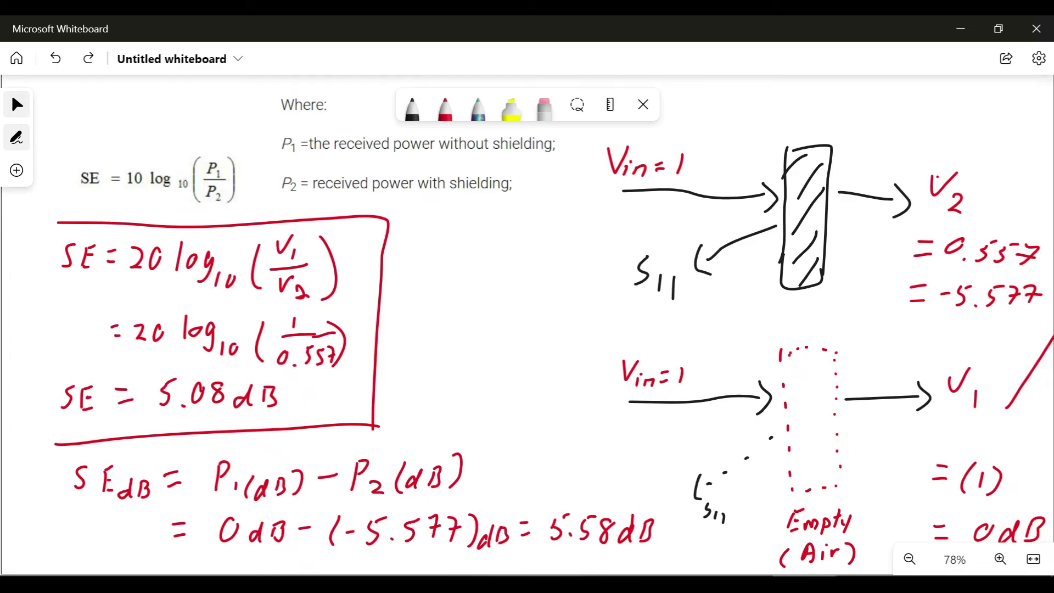
- Check the LS-18 S21 reading of 0.55773073, then switch the plot type to dB
click(995, 250)
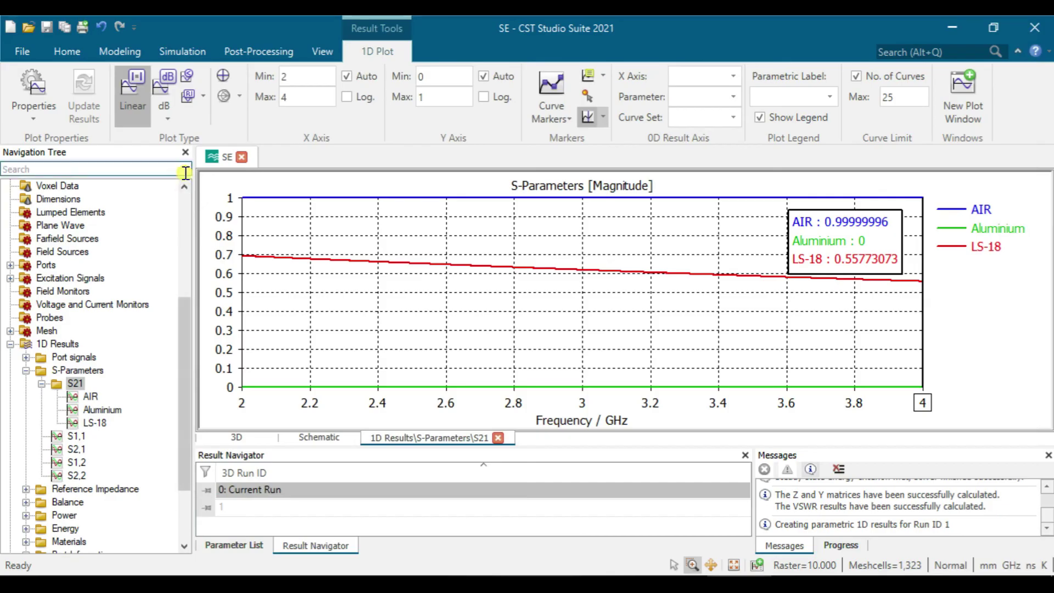
click(164, 88)
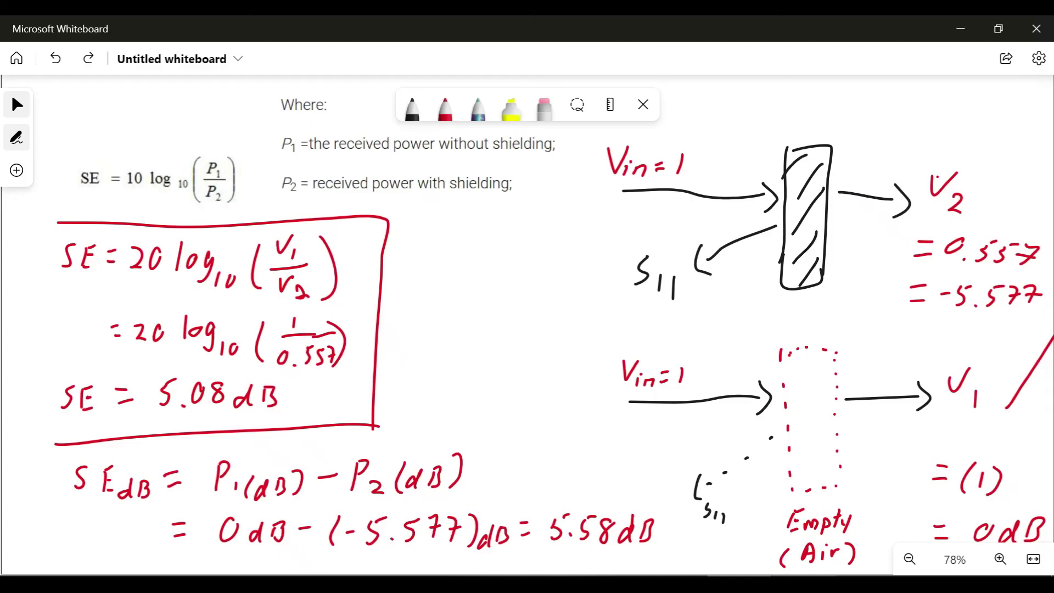
- Erase the wrong digits of −5.577 beside V2 and in the equation, plus the 8 of 5.58dB
click(545, 107)
mouse_move(1011, 308)
mouse_down()
mouse_move(993, 292)
mouse_move(1038, 290)
mouse_up()
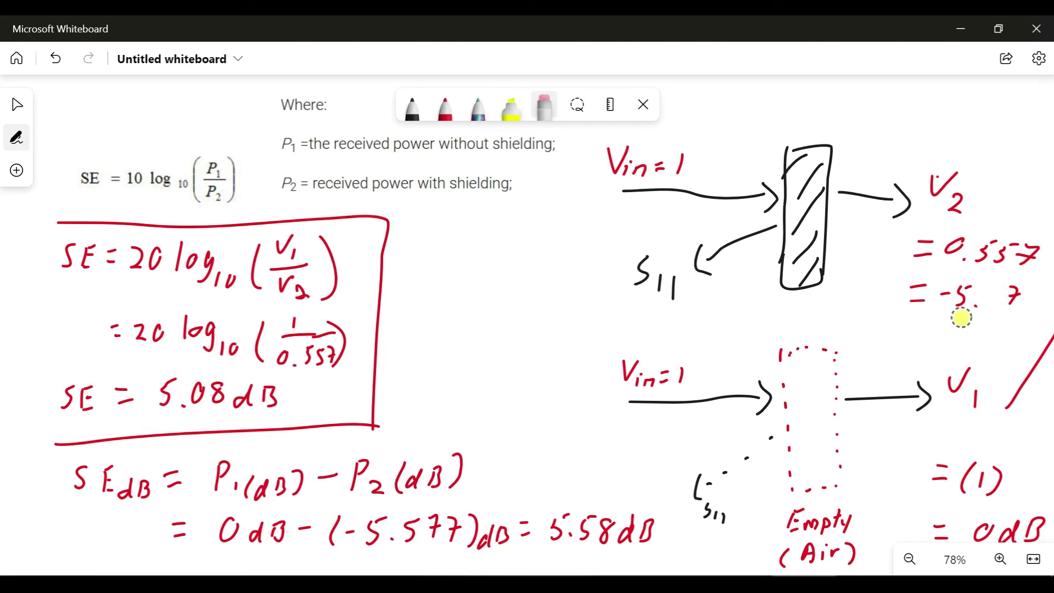
drag(415, 524, 461, 527)
drag(611, 519, 605, 528)
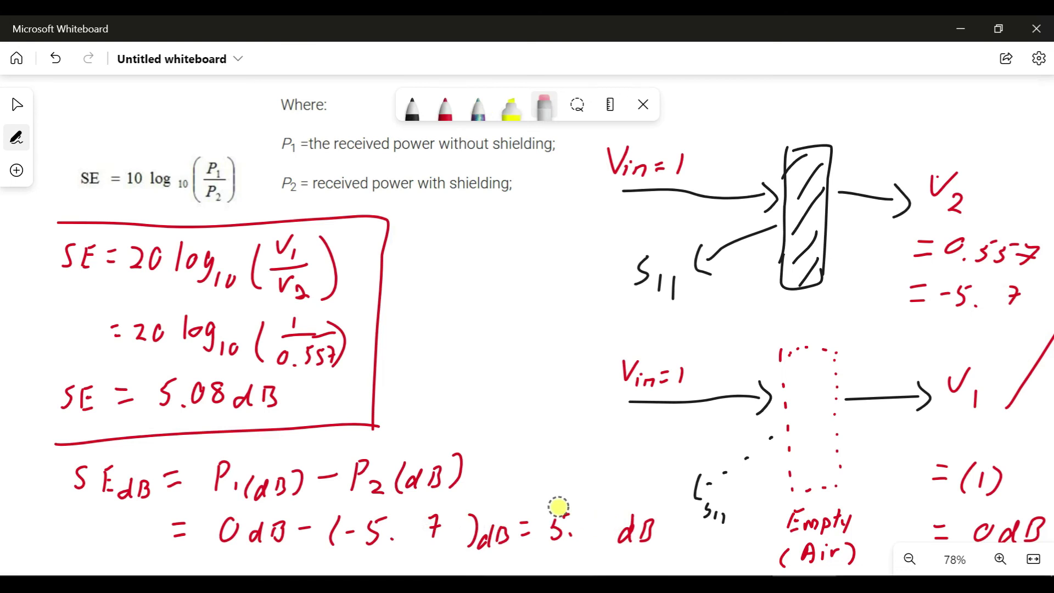
- In red ink, draw a curved arrow linking the boxed SE result to 5.07dB
click(439, 114)
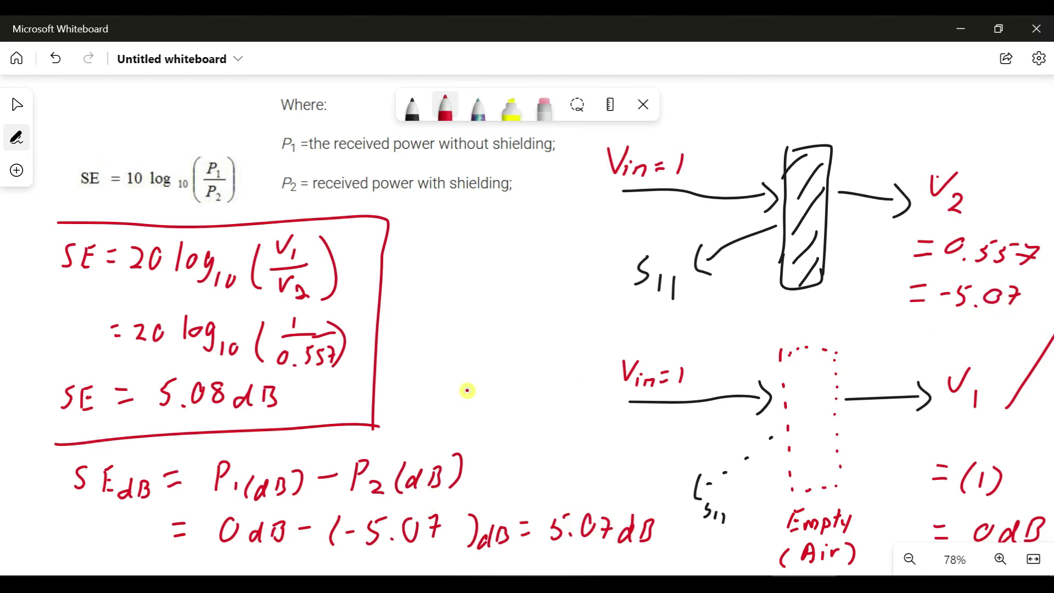
drag(393, 394, 484, 419)
drag(531, 483, 554, 487)
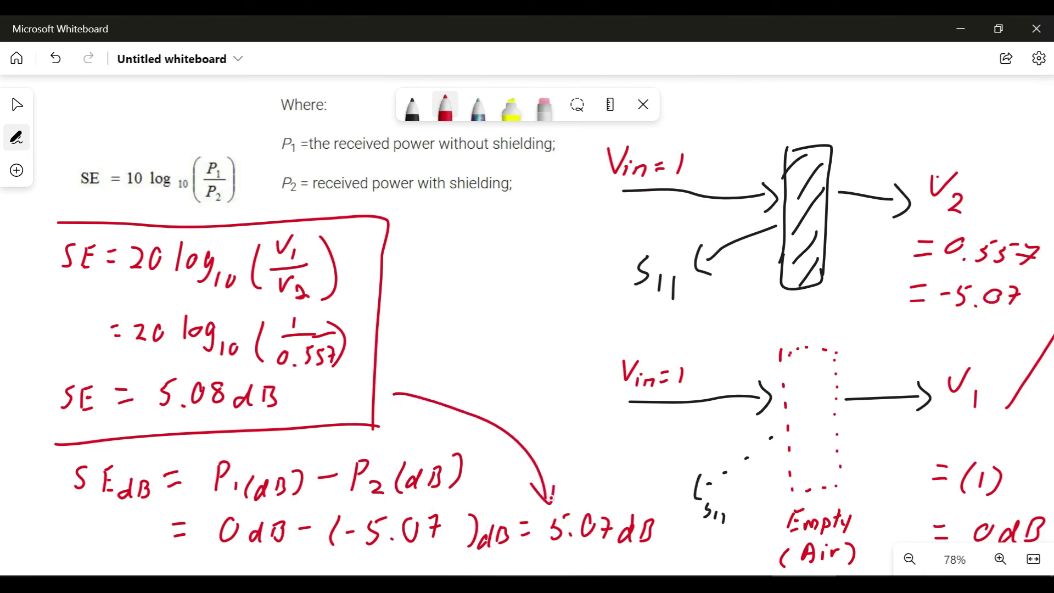